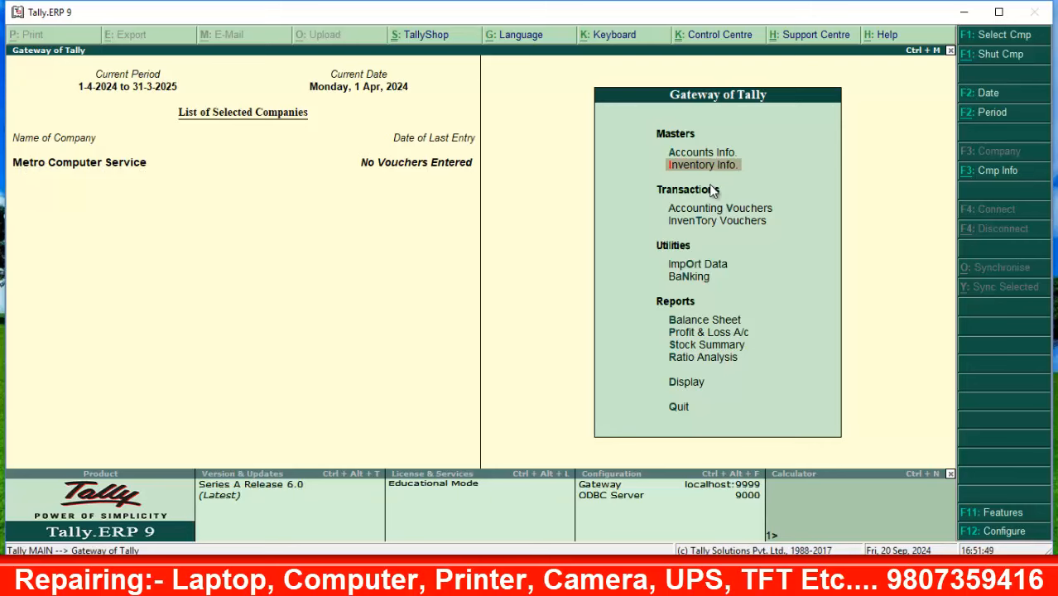
Step: Open the inventory masters for Metro Computer Service
key("Return")
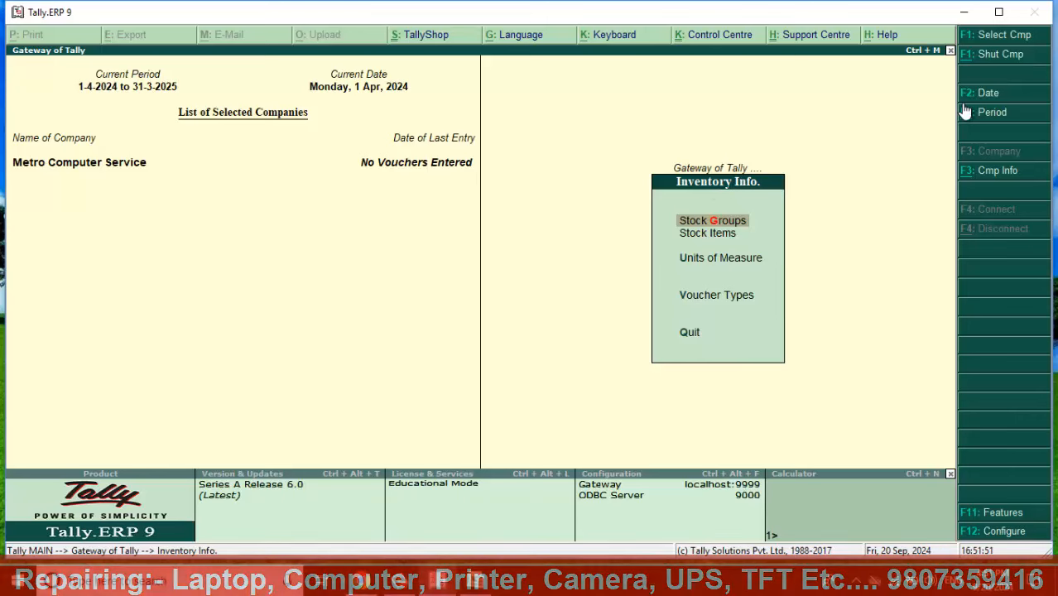
key("Escape")
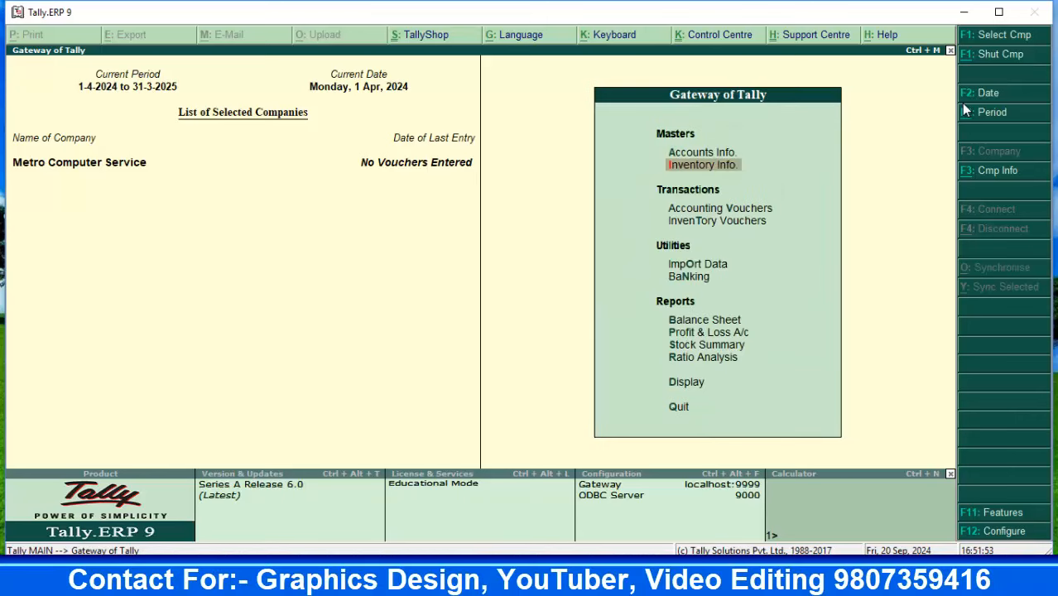
key("Return")
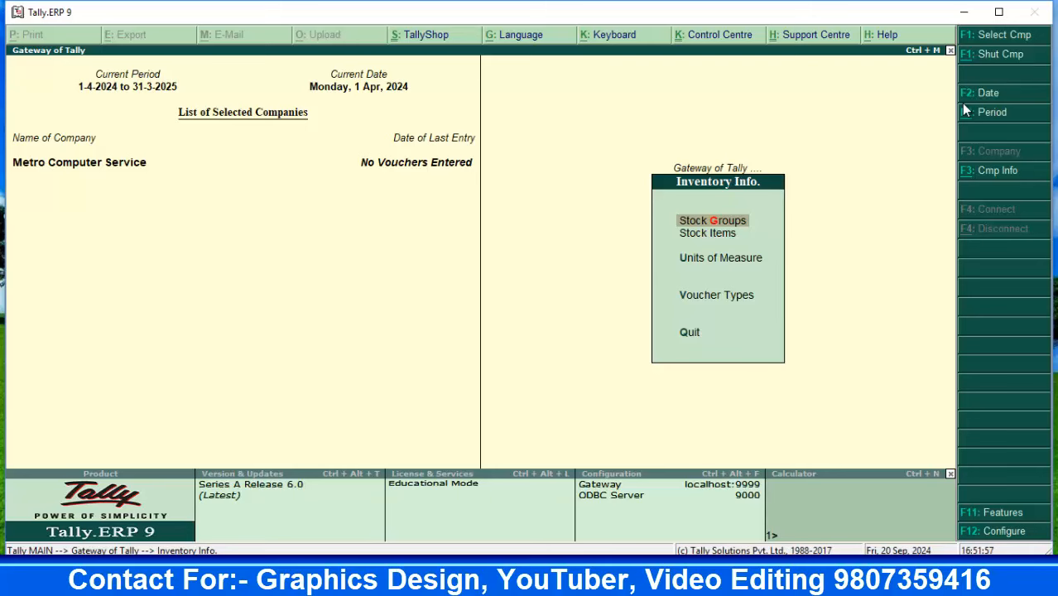
key("Down")
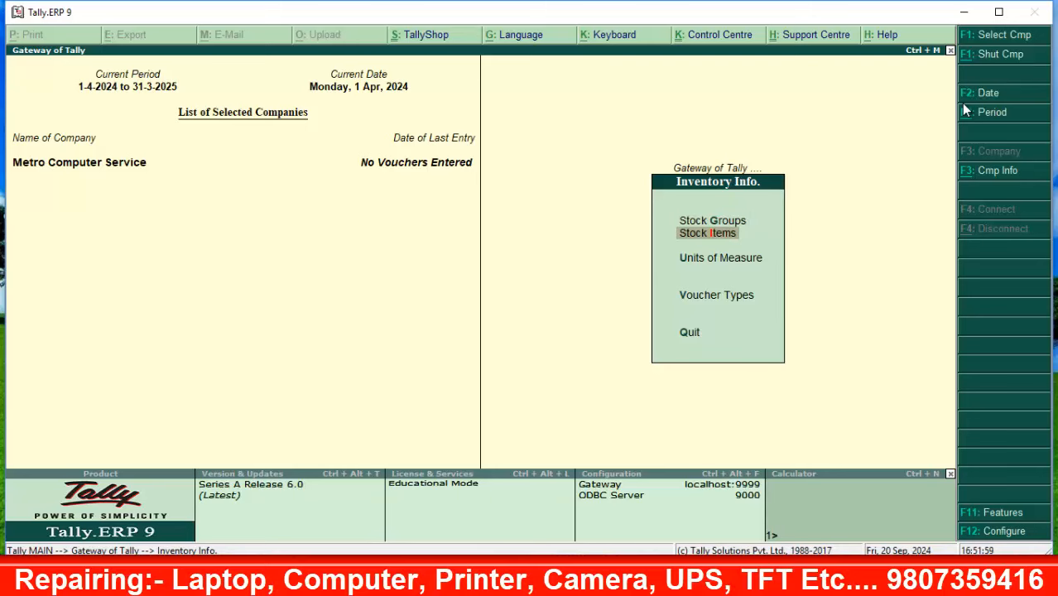
key("Down")
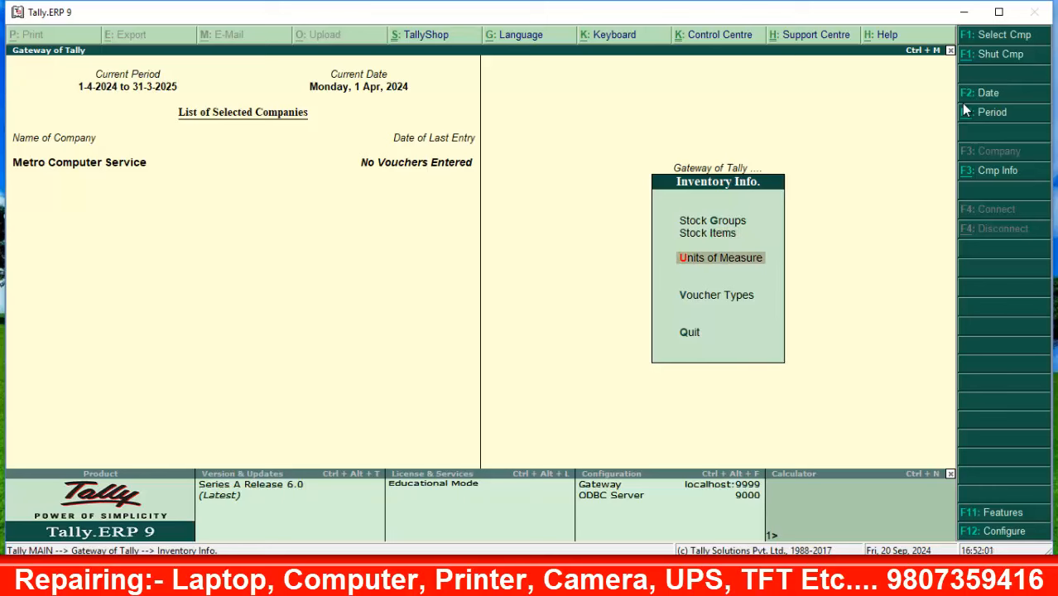
key("Up")
key("Up")
key("Down")
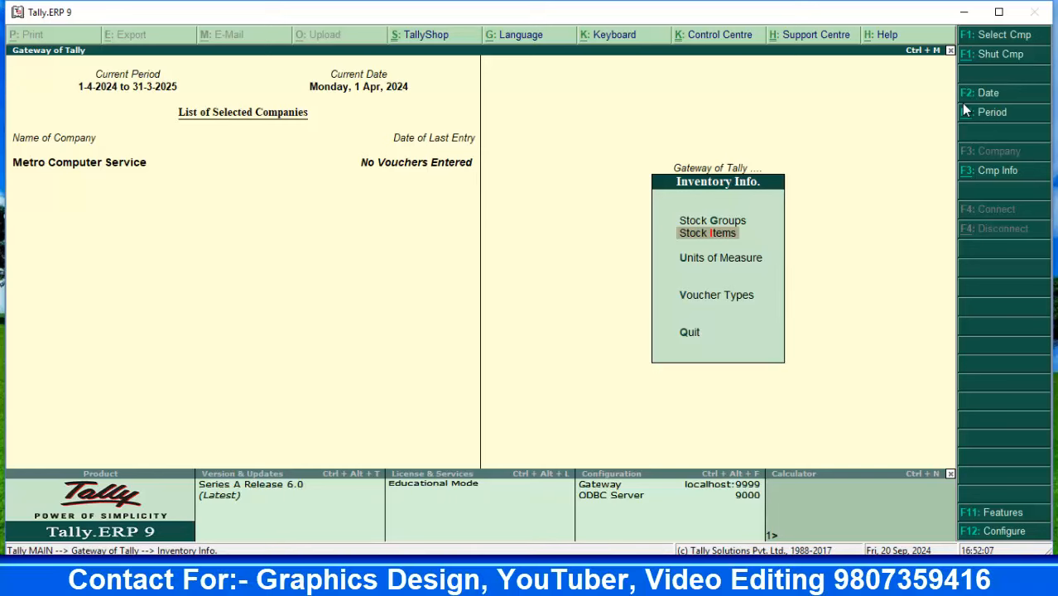
key("Down")
key("Up")
key("Up")
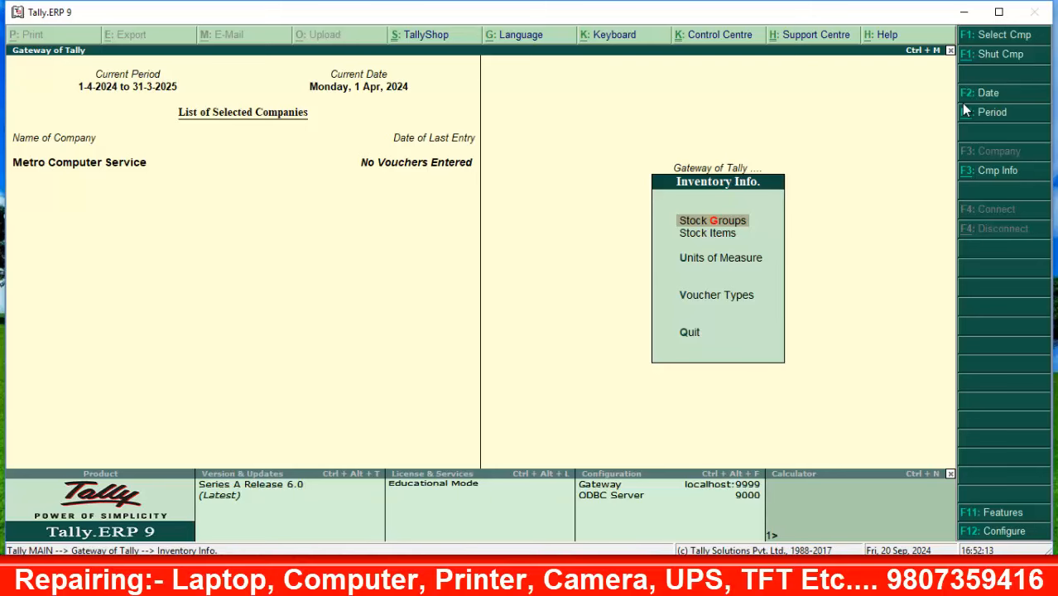
Step: Open the creation form for a single stock group
key("Return")
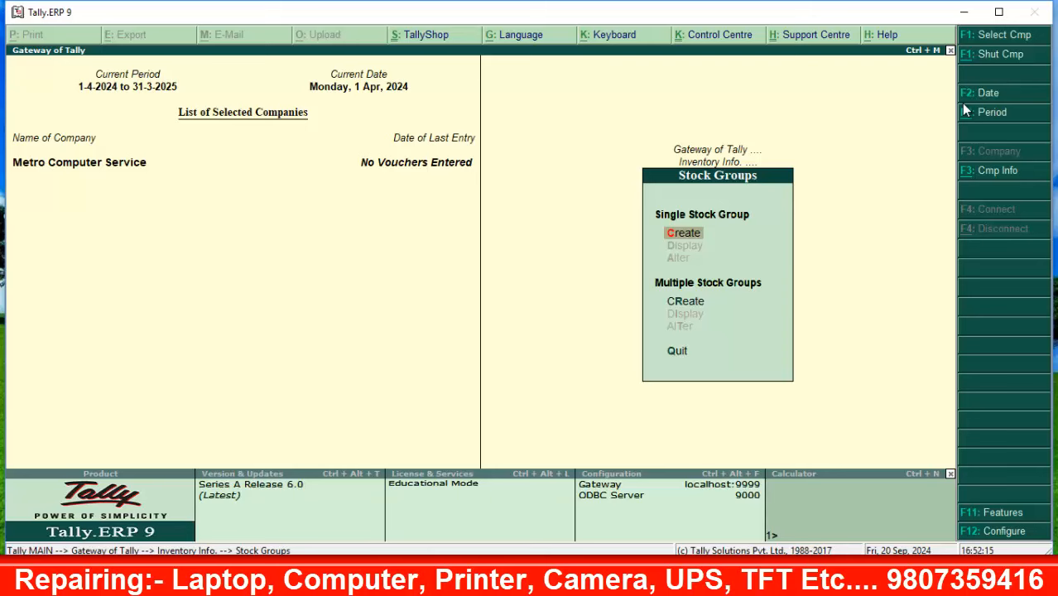
key("Return")
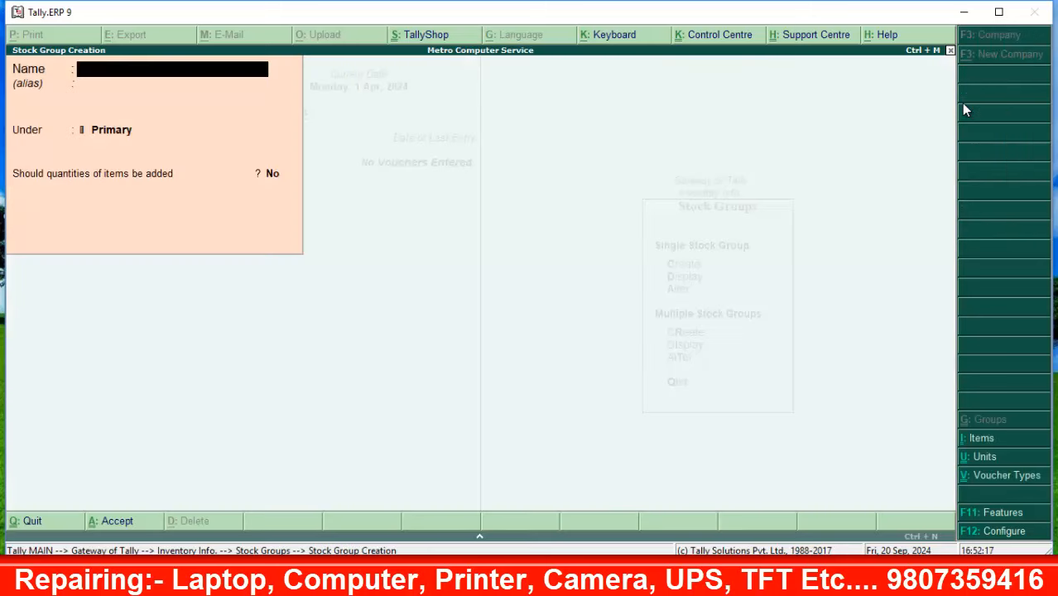
type("Elctronic")
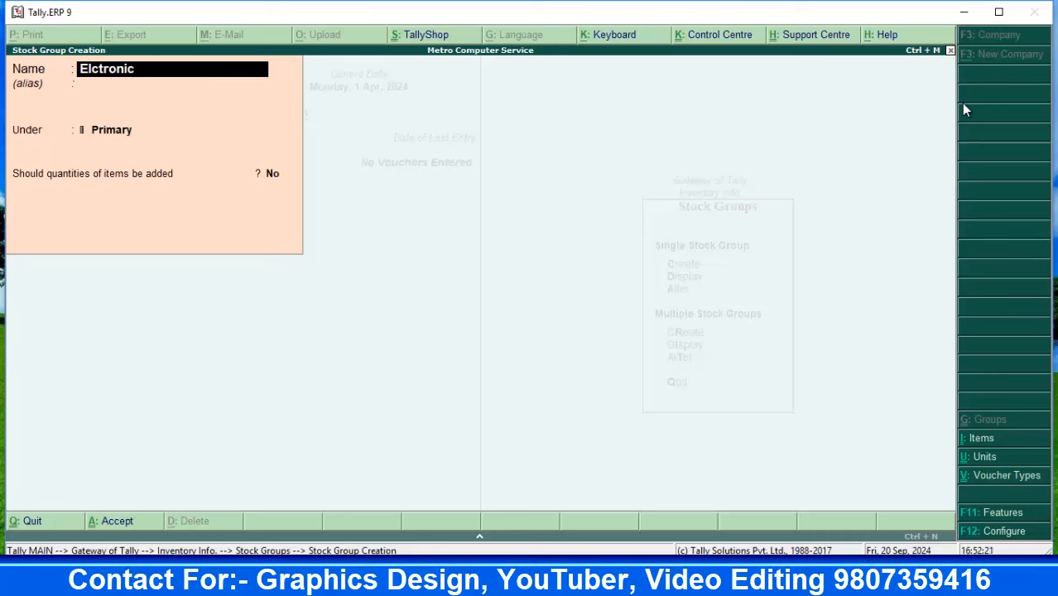
key("BackSpace")
key("BackSpace")
key("BackSpace")
key("BackSpace")
key("BackSpace")
key("BackSpace")
key("BackSpace")
type("ectonic")
key("BackSpace")
key("BackSpace")
key("BackSpace")
key("BackSpace")
key("BackSpace")
key("BackSpace")
key("BackSpace")
key("BackSpace")
key("BackSpace")
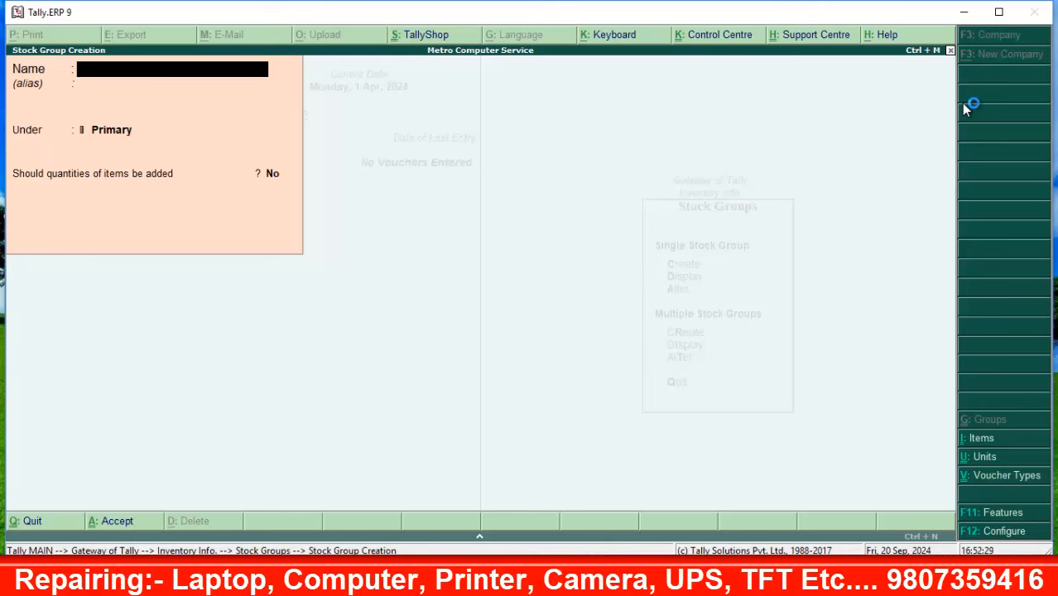
type("Cosme")
key("BackSpace")
key("BackSpace")
key("BackSpace")
key("BackSpace")
key("BackSpace")
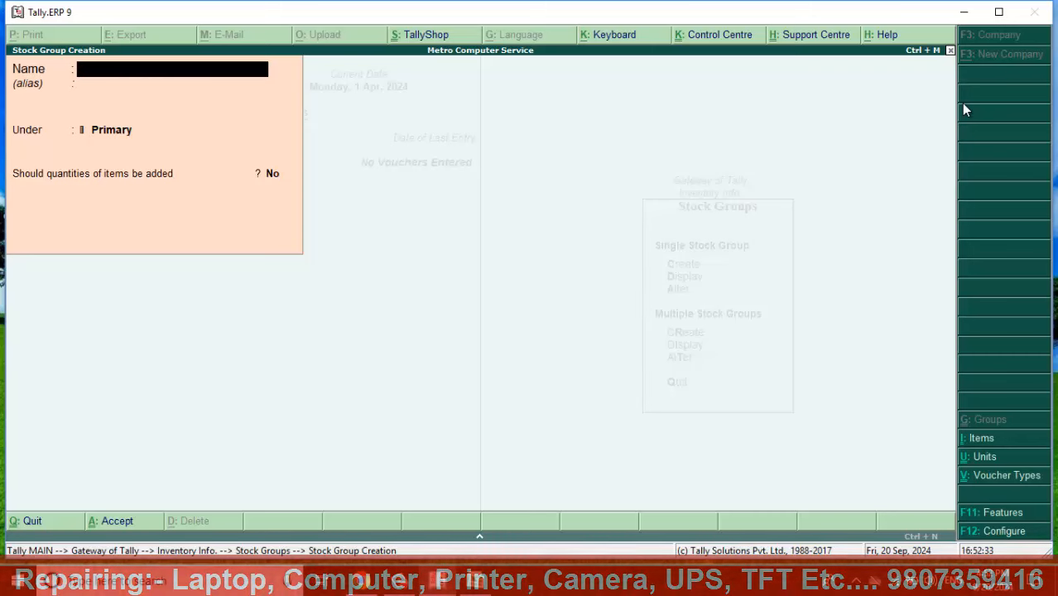
Step: Create a stock group named Electronic under Primary without adding item quantities, and leave the creation form
type("Electrici")
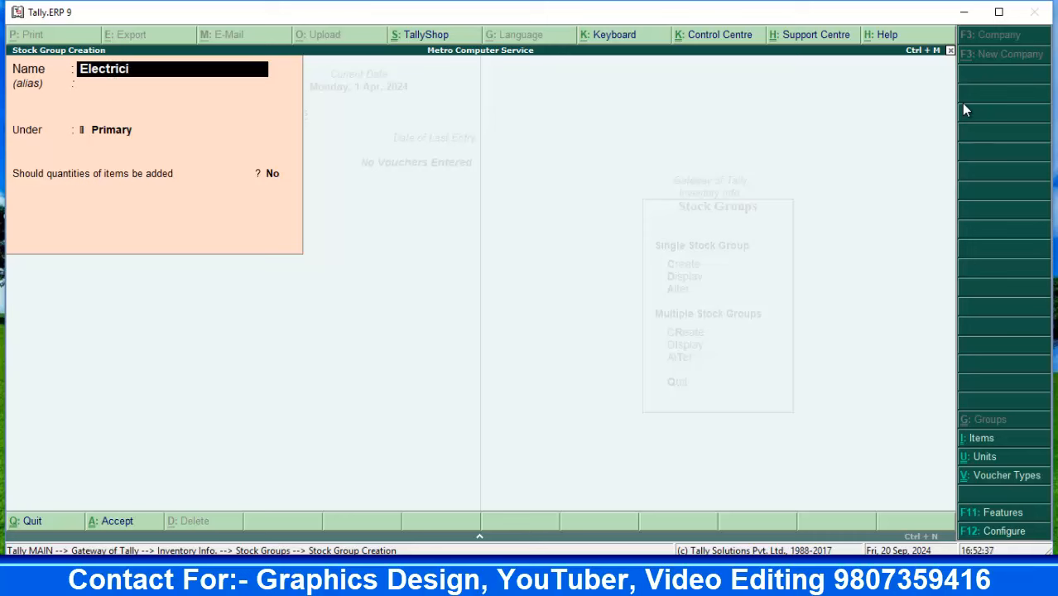
key("BackSpace")
key("BackSpace")
key("BackSpace")
key("BackSpace")
key("BackSpace")
key("BackSpace")
key("BackSpace")
type("ectron")
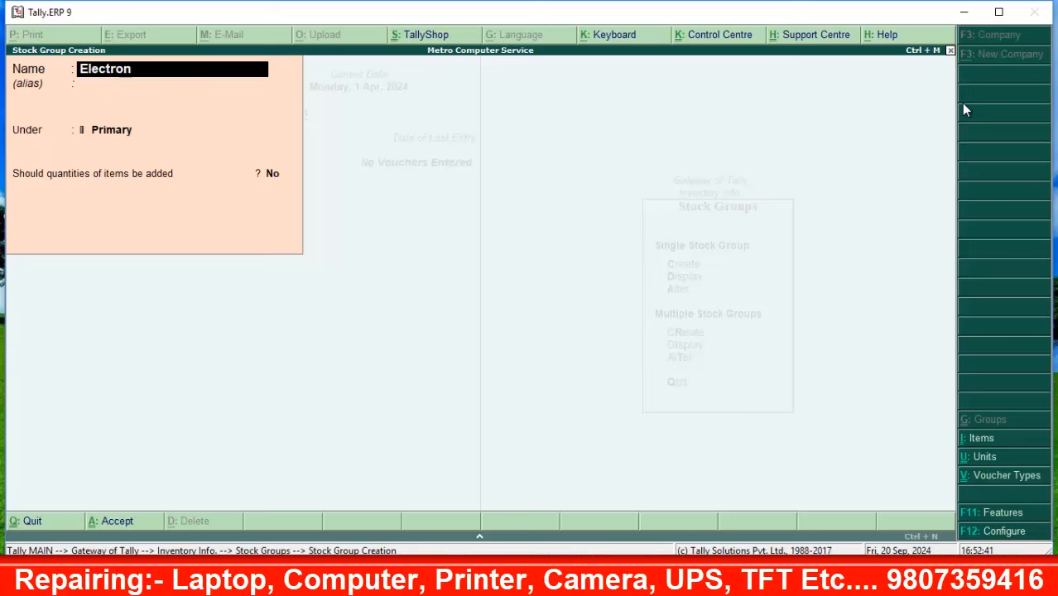
type("ic")
key("Return")
key("Return")
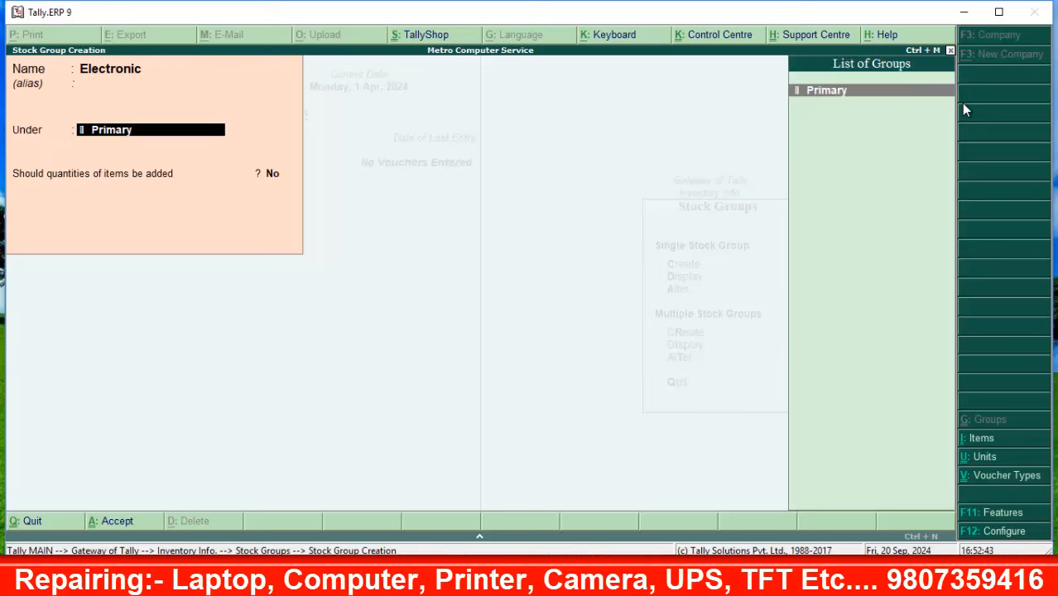
key("Return")
key("Return")
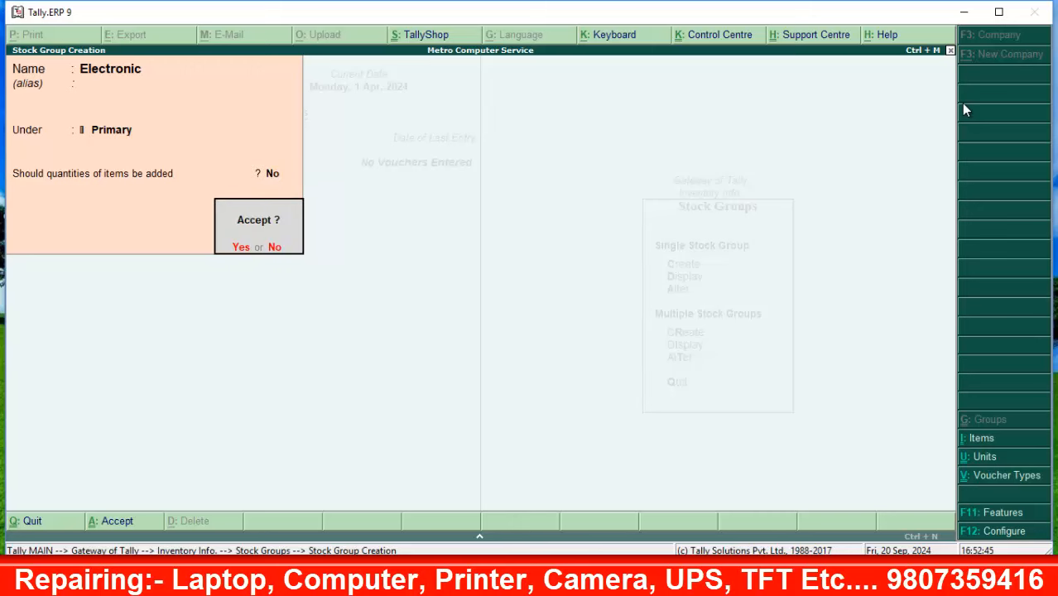
key("Return")
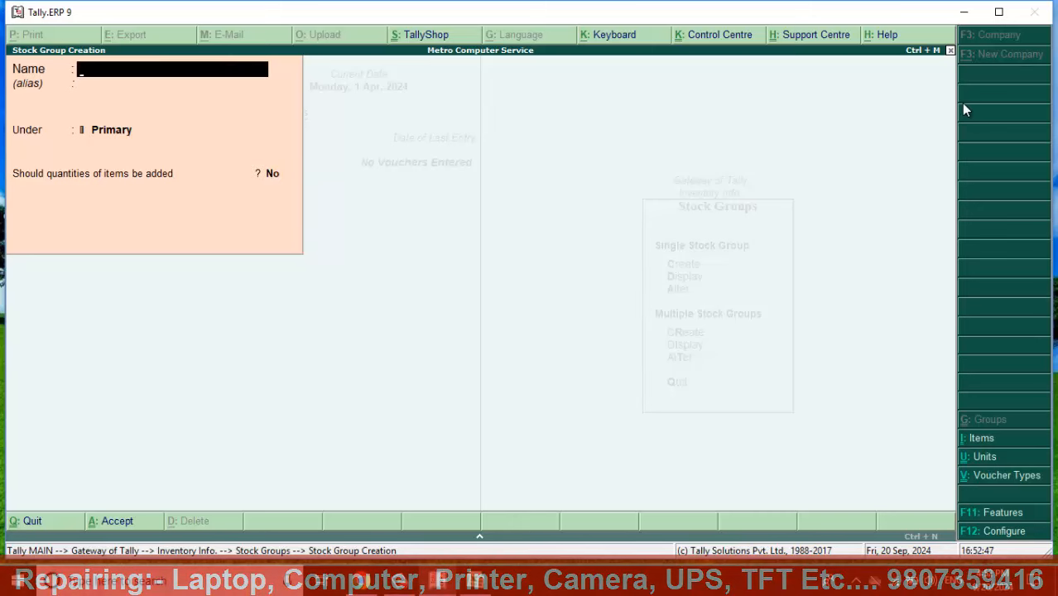
key("Escape")
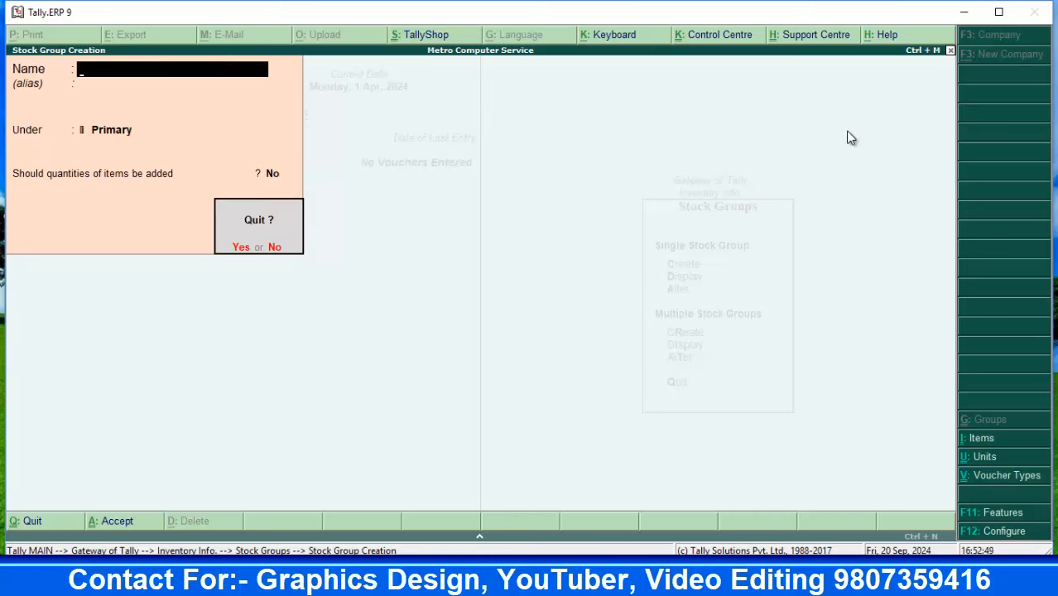
key("Return")
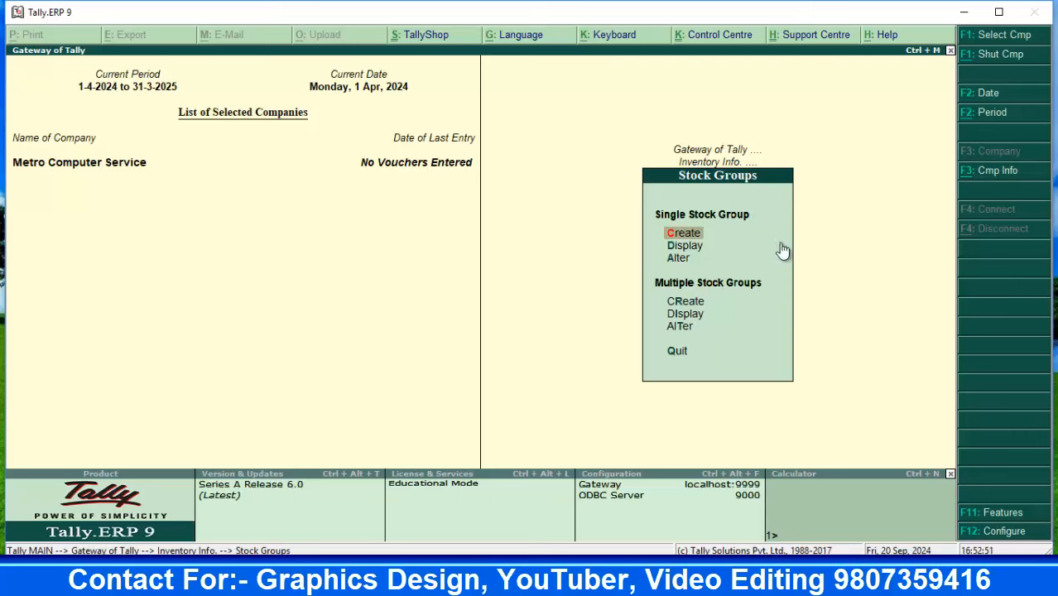
Step: View the list of existing single stock groups and return to the inventory masters
key("Down")
key("Return")
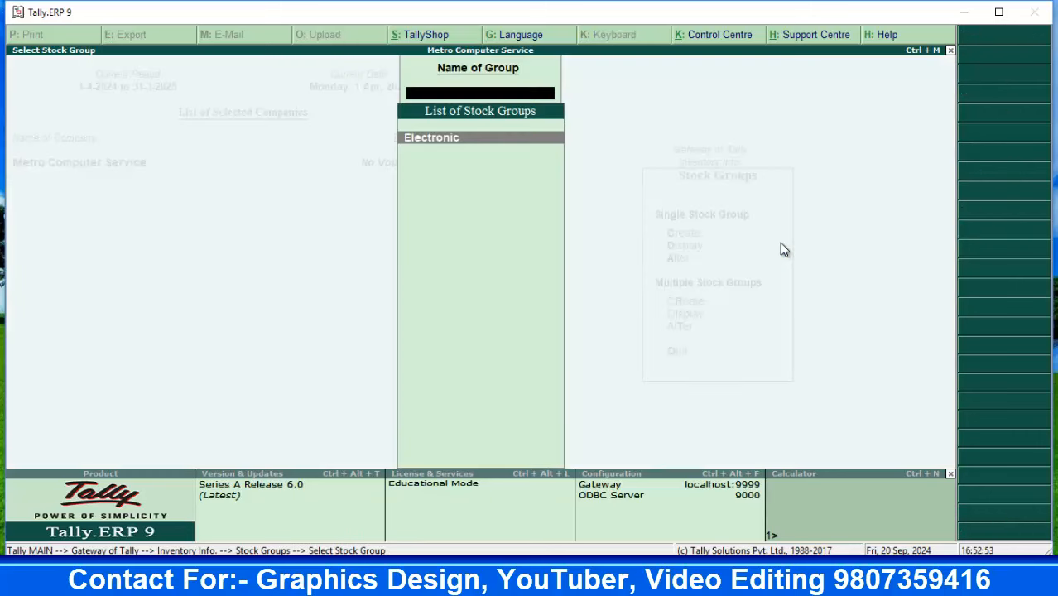
key("Escape")
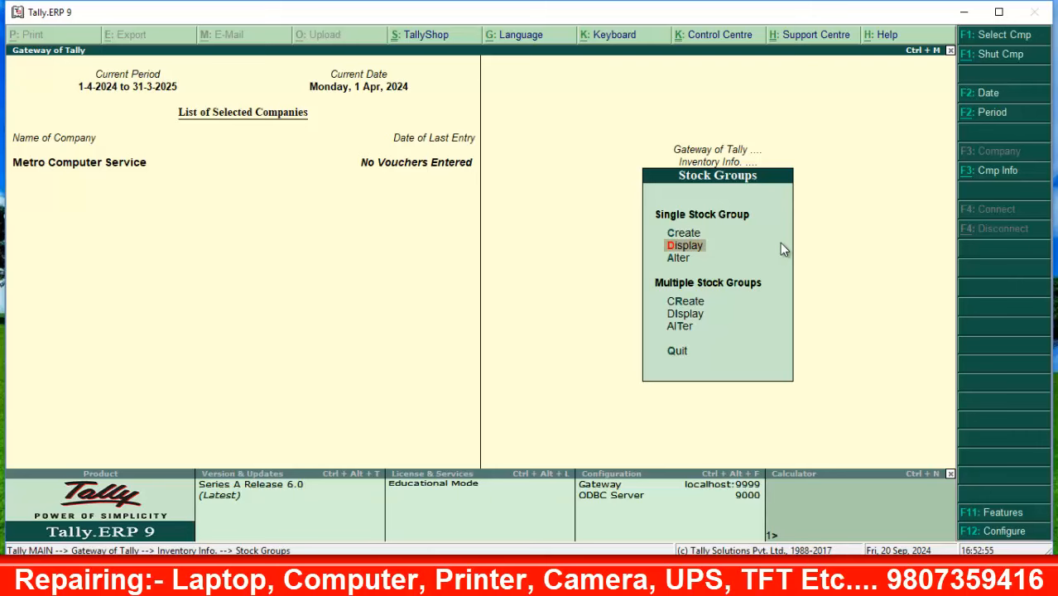
key("Escape")
Step: Create a simple unit of measure with symbol Pcs., formal name Pieces and 2 decimal places
key("Down")
key("Down")
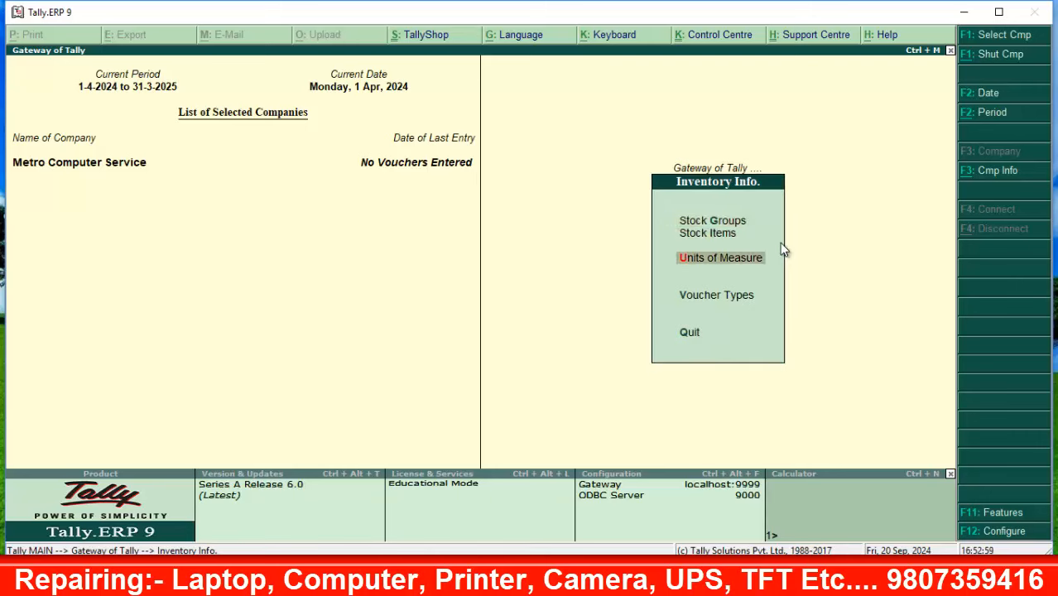
left_click(744, 263)
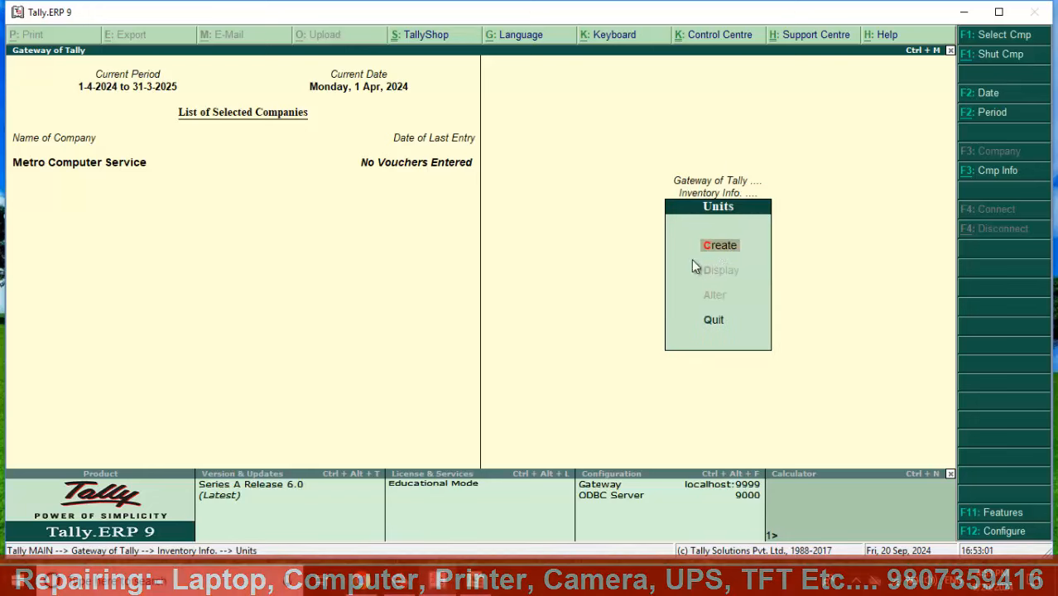
left_click(735, 251)
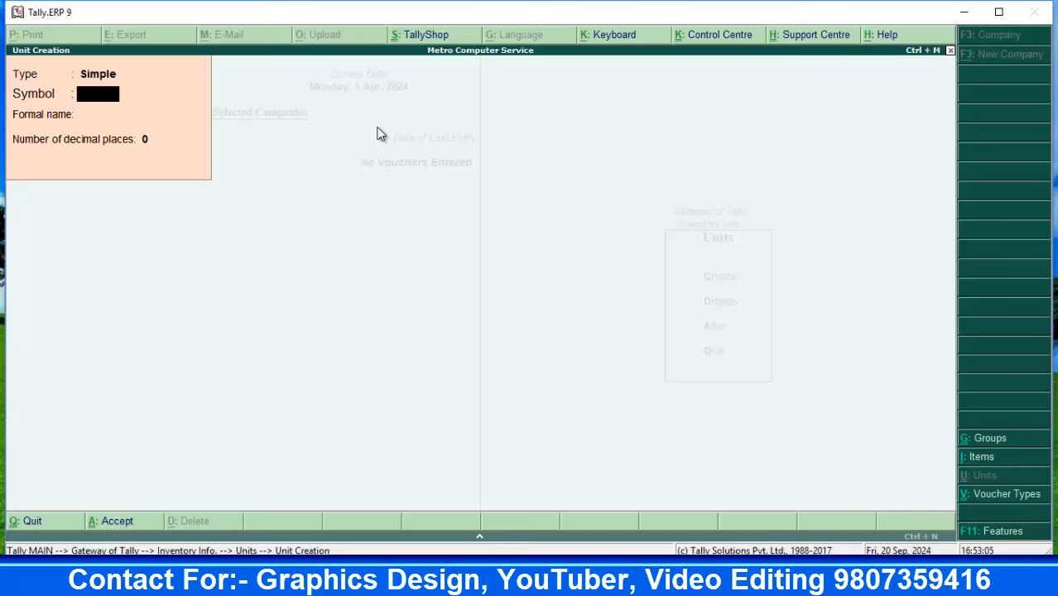
type("Pcs.")
key("Return")
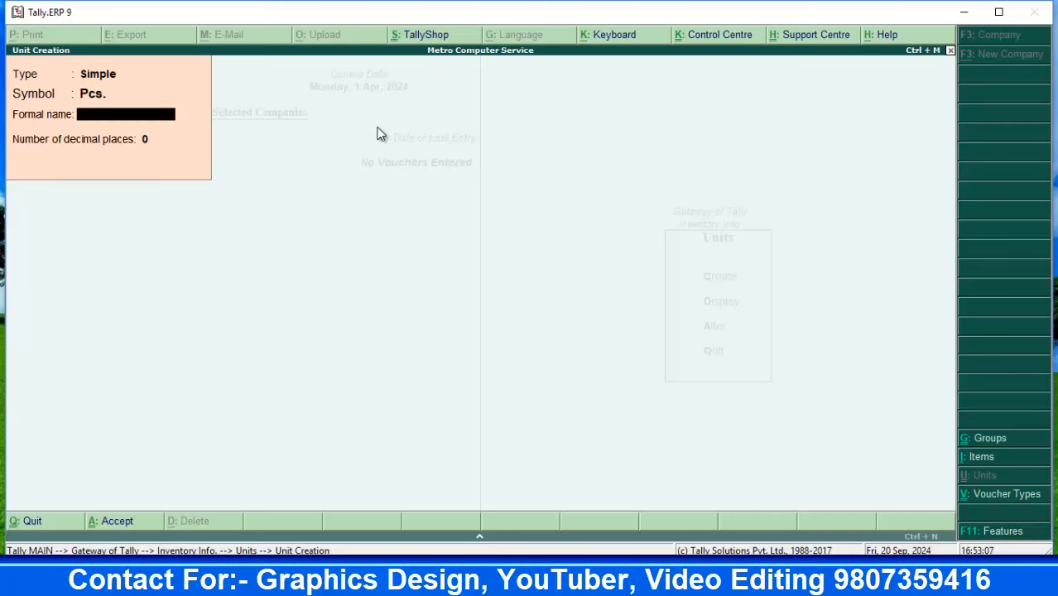
type("Pieces")
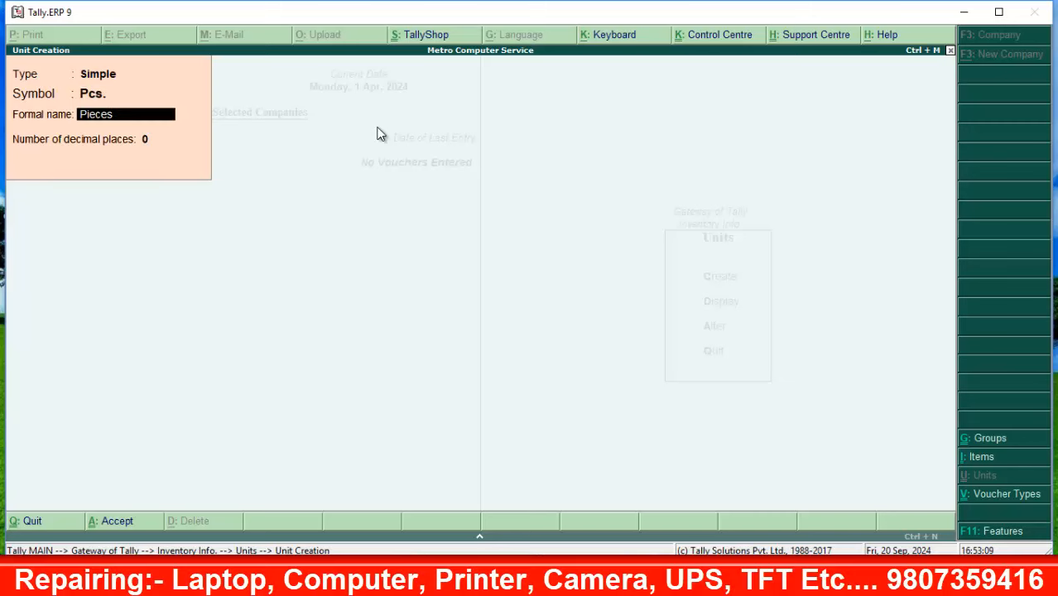
key("Return")
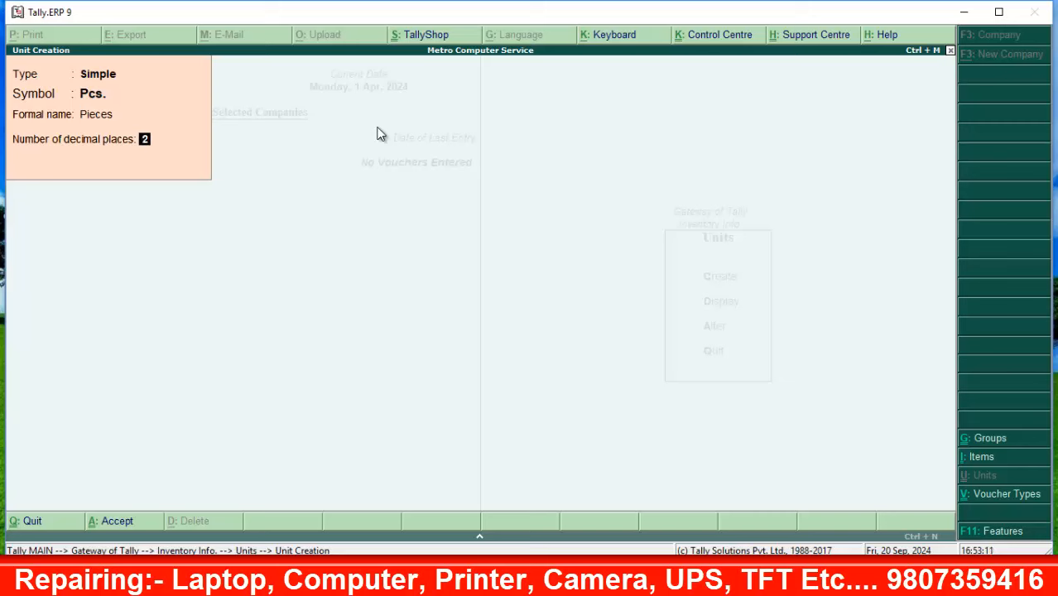
type("2")
key("Return")
key("Return")
Step: Create a simple unit of measure with symbol Nos., formal name Numbers and 2 decimal places
type("nos.")
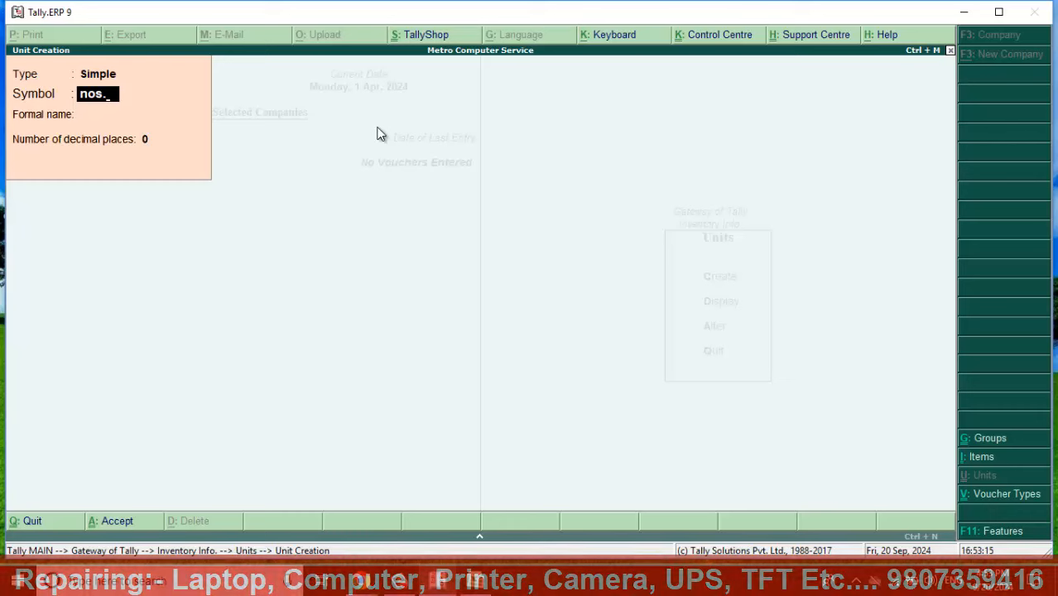
key("Return")
key("BackSpace")
type("Nos")
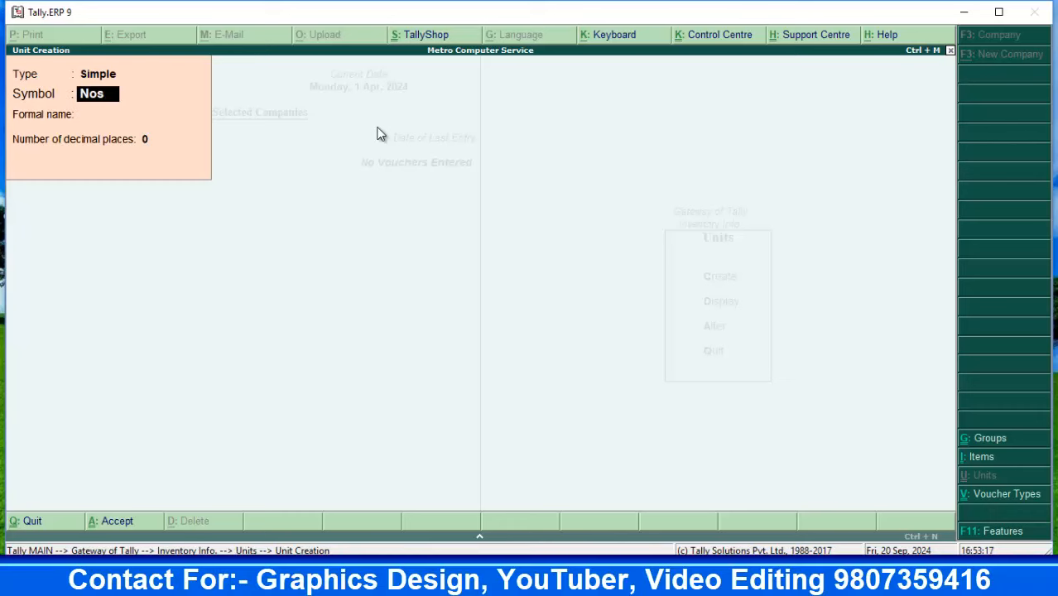
type(".")
key("Return")
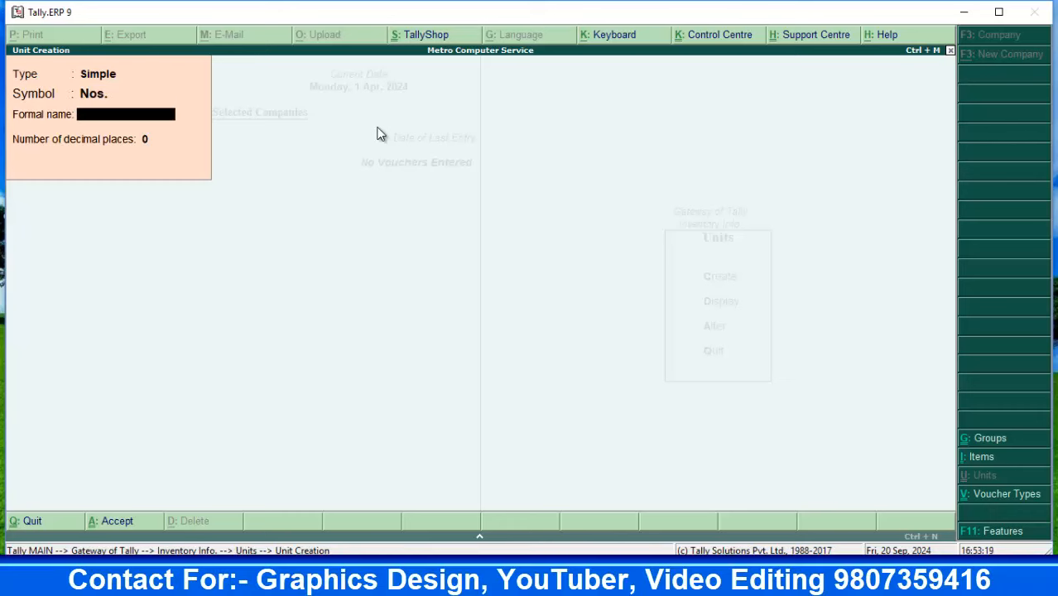
type("Numbers")
key("Return")
type("2")
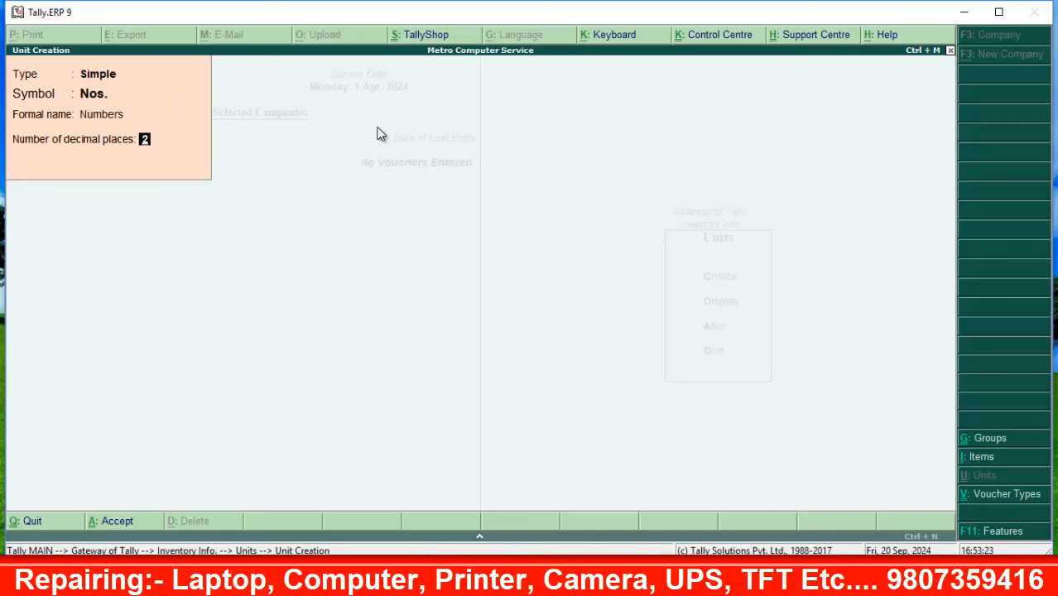
key("Return")
key("Return")
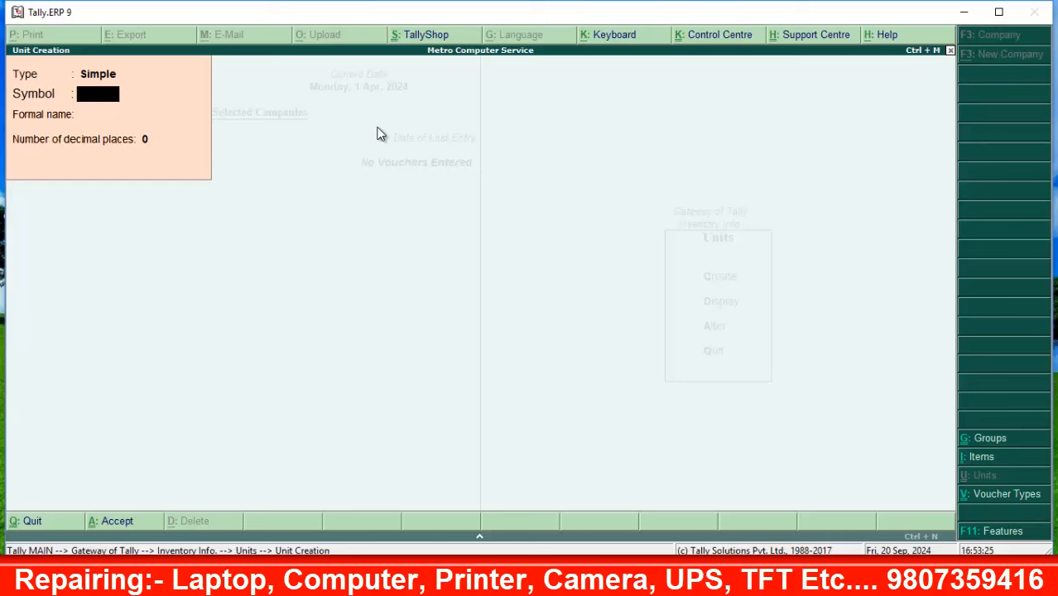
Step: Create a simple unit of measure with symbol Pkt., formal name Packet and 2 decimal places, and return to the inventory masters
type("Pkt.")
key("Return")
type("Packet")
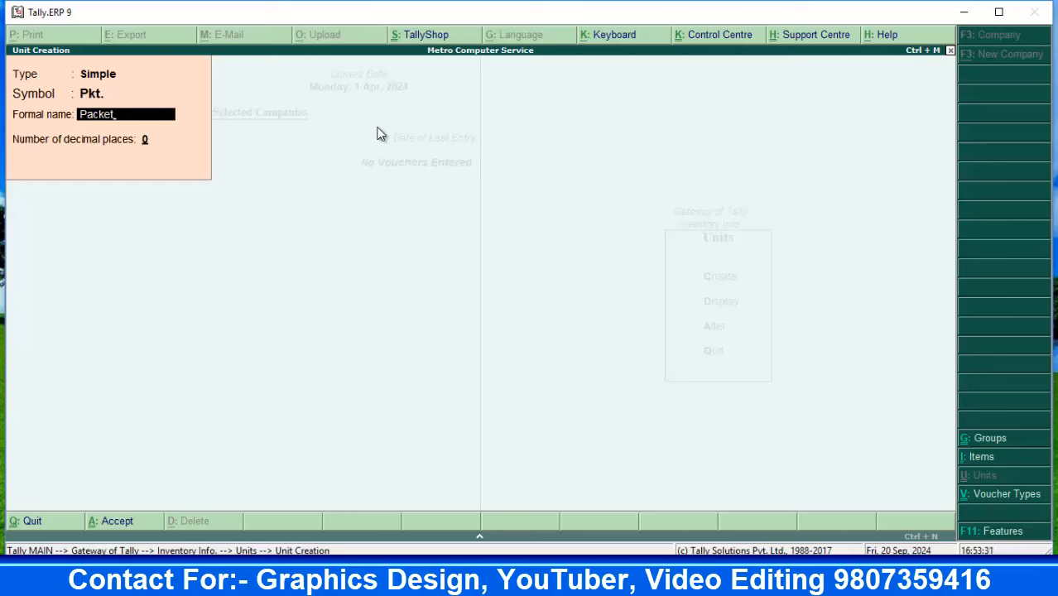
key("Return")
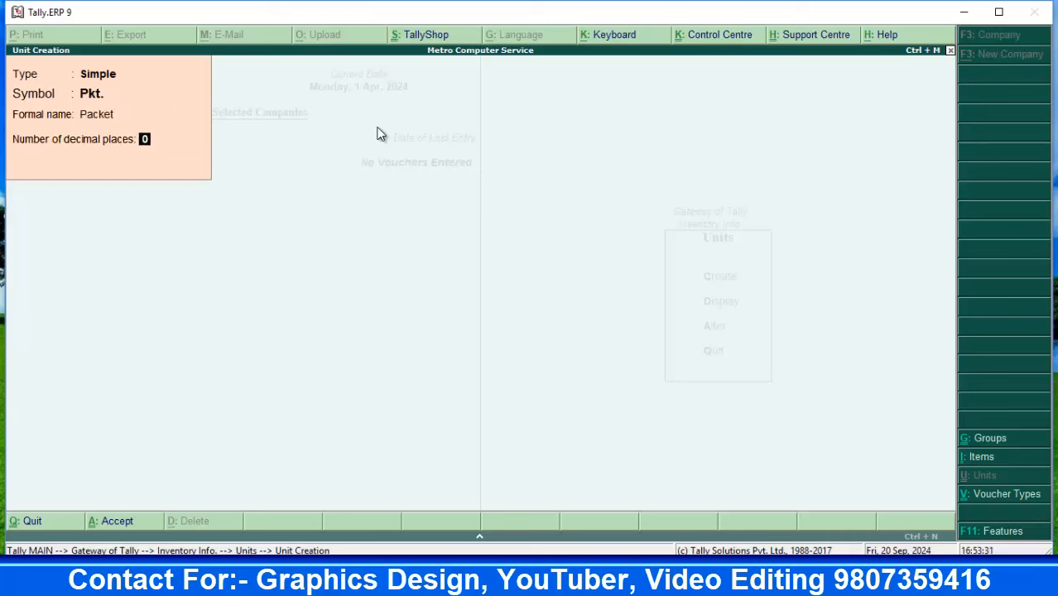
type("2")
key("Return")
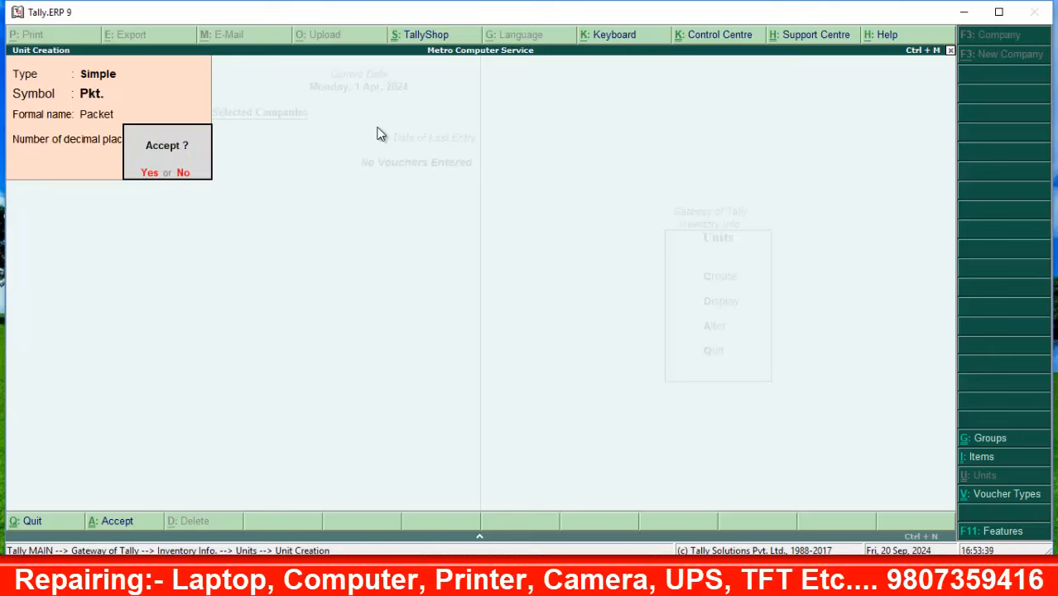
key("Return")
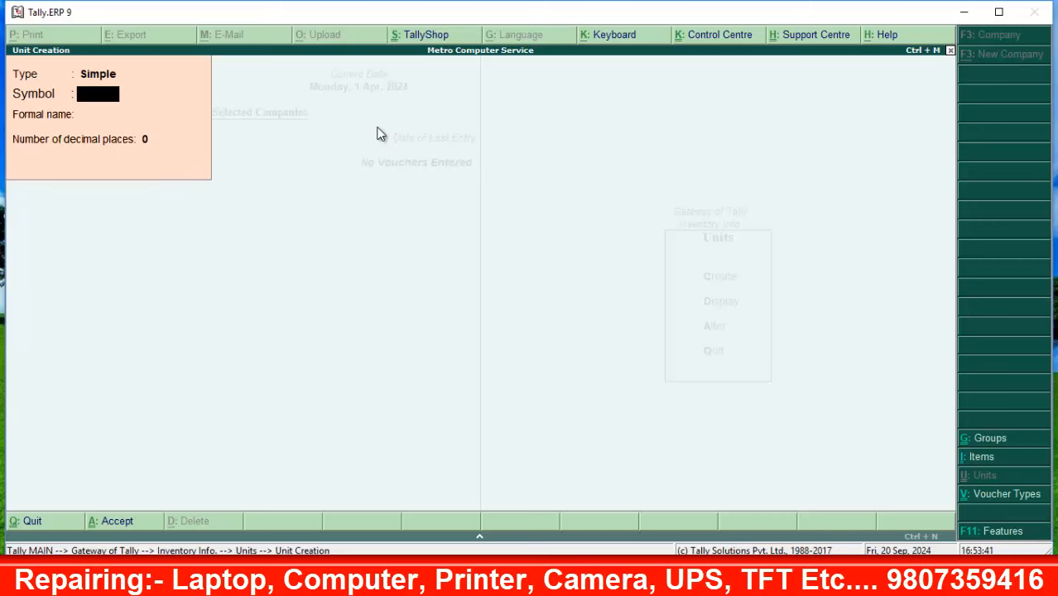
key("Escape")
key("Return")
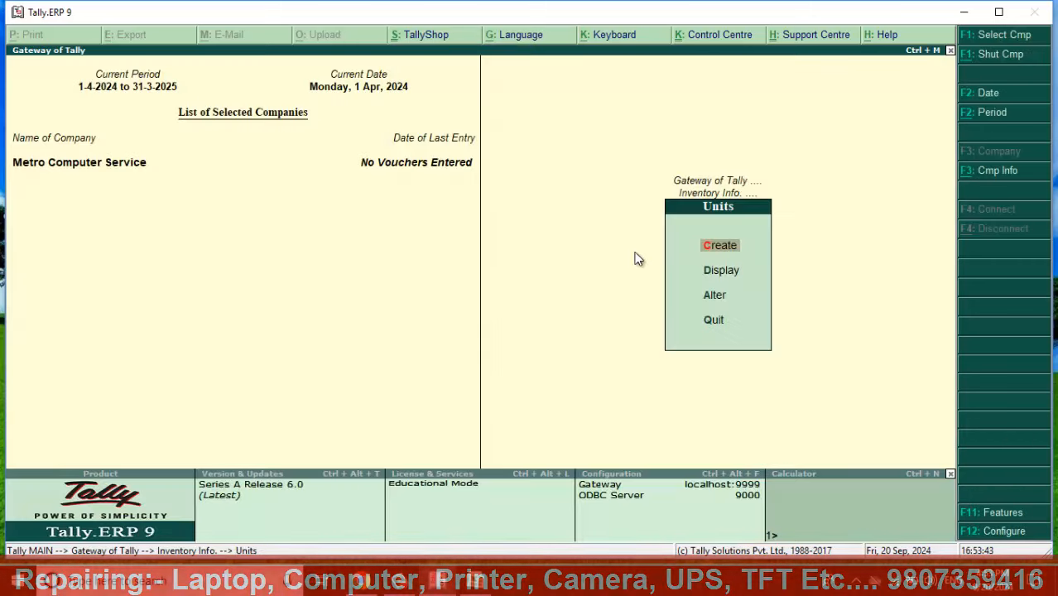
key("Escape")
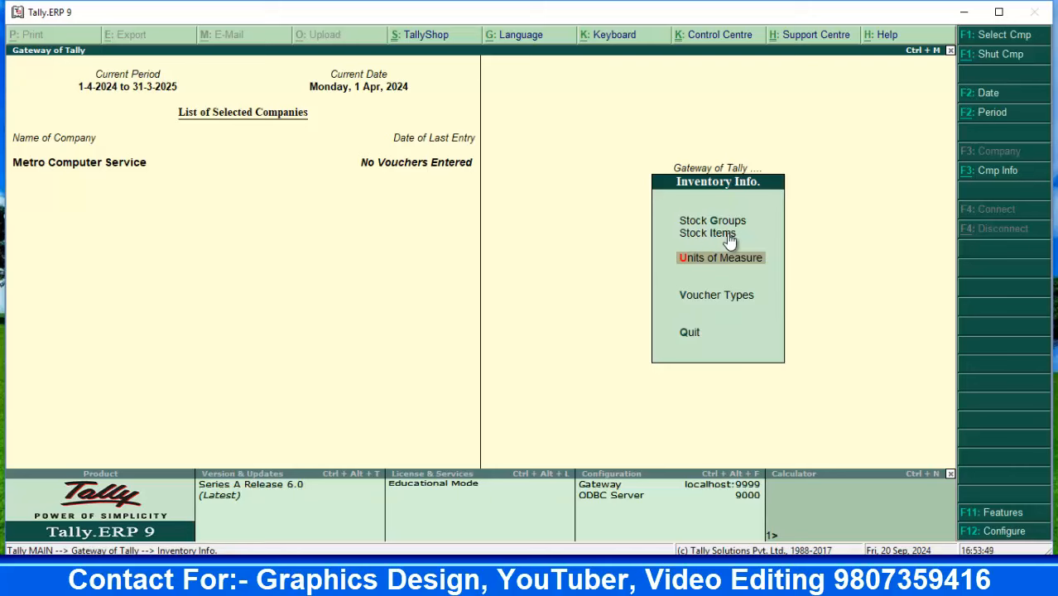
Step: Start a new single stock item and name it Finger Keyboard USB, without an alias
key("Up")
left_click(725, 238)
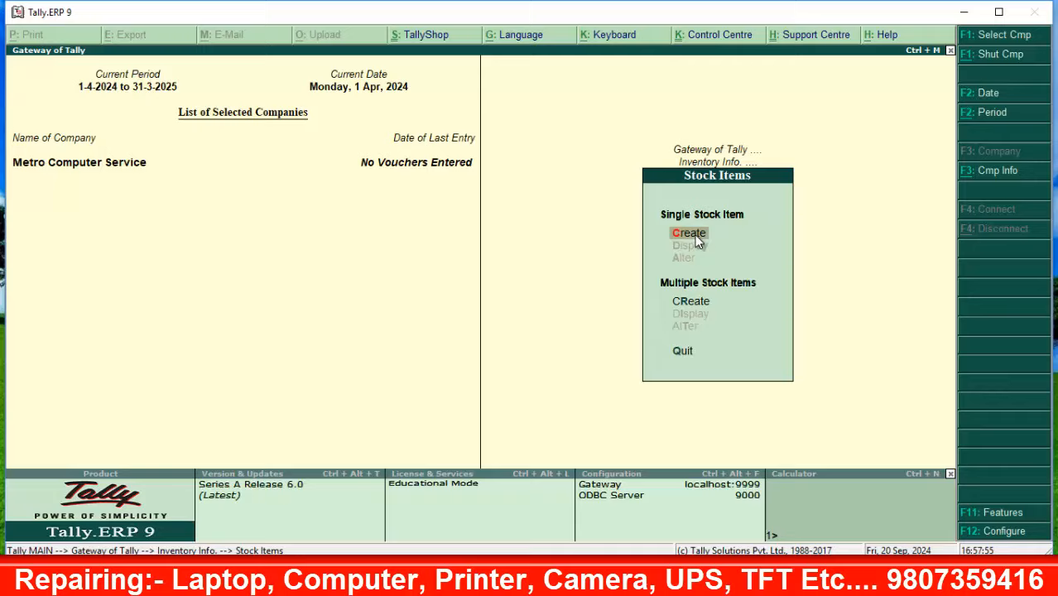
left_click(696, 240)
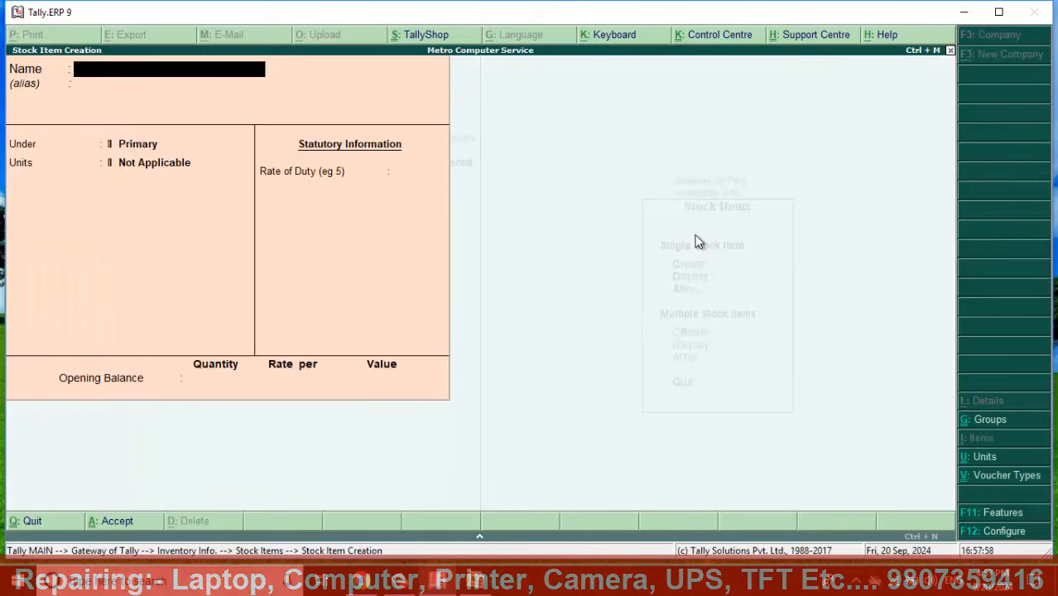
type("K")
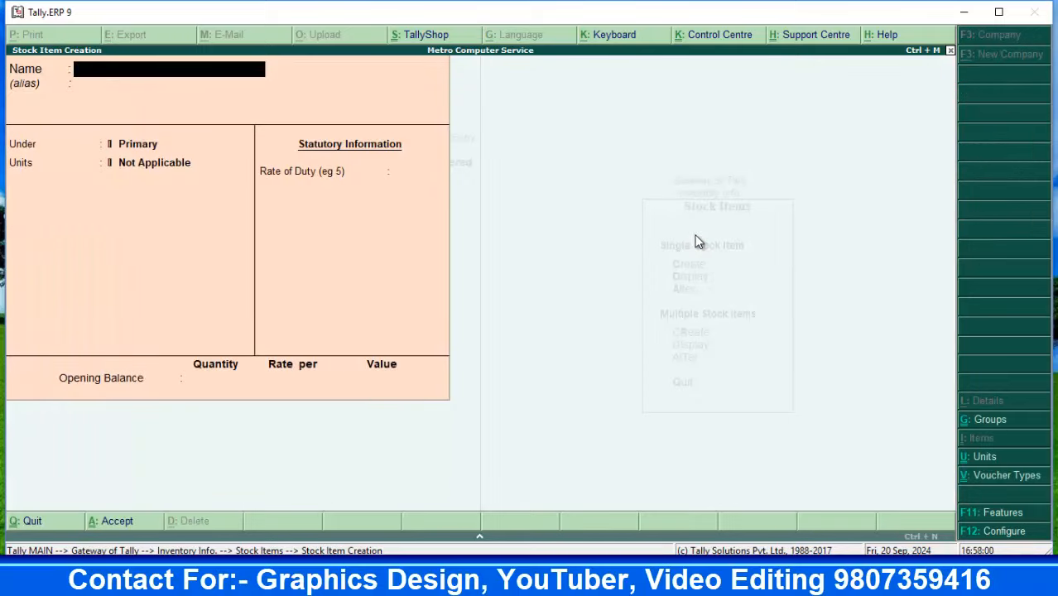
key("BackSpace")
type("Finger Keyboard")
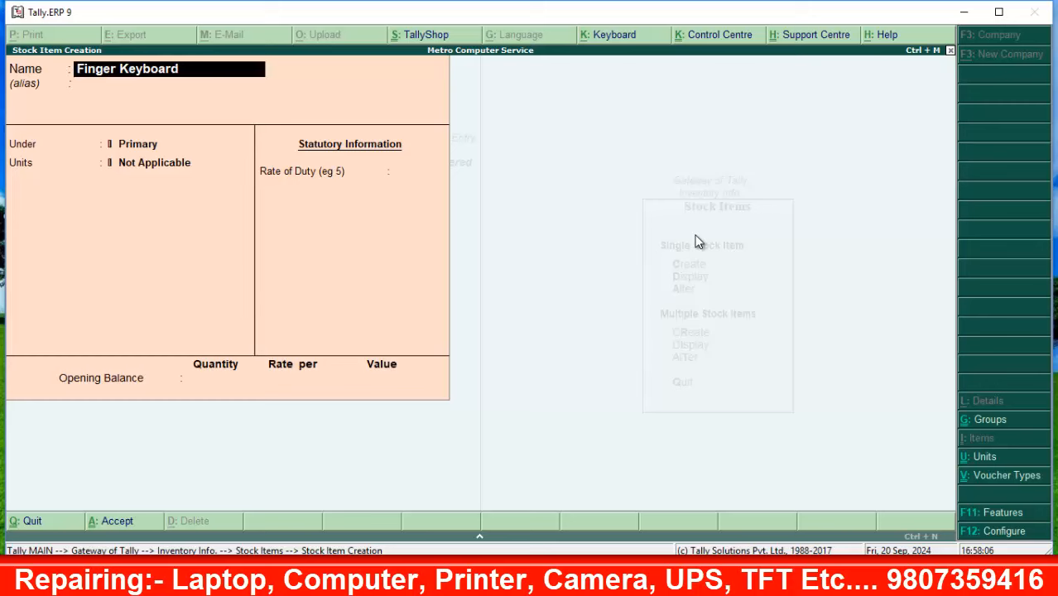
type(" USB")
key("Return")
key("Return")
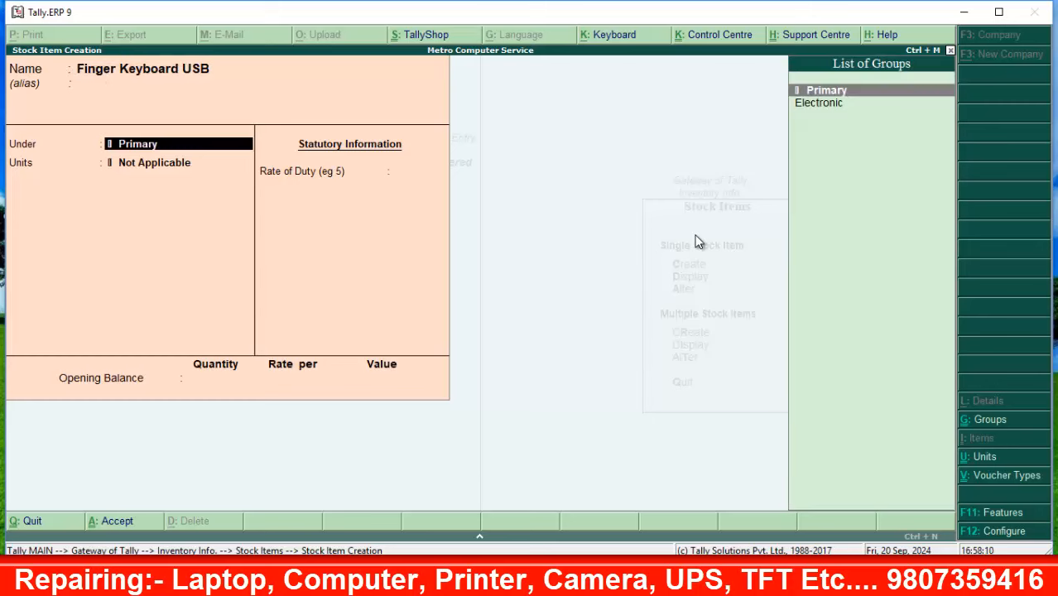
Step: Place the stock item under Electronic with unit Pcs., duty rate 0 and no opening balance, and save it
key("Down")
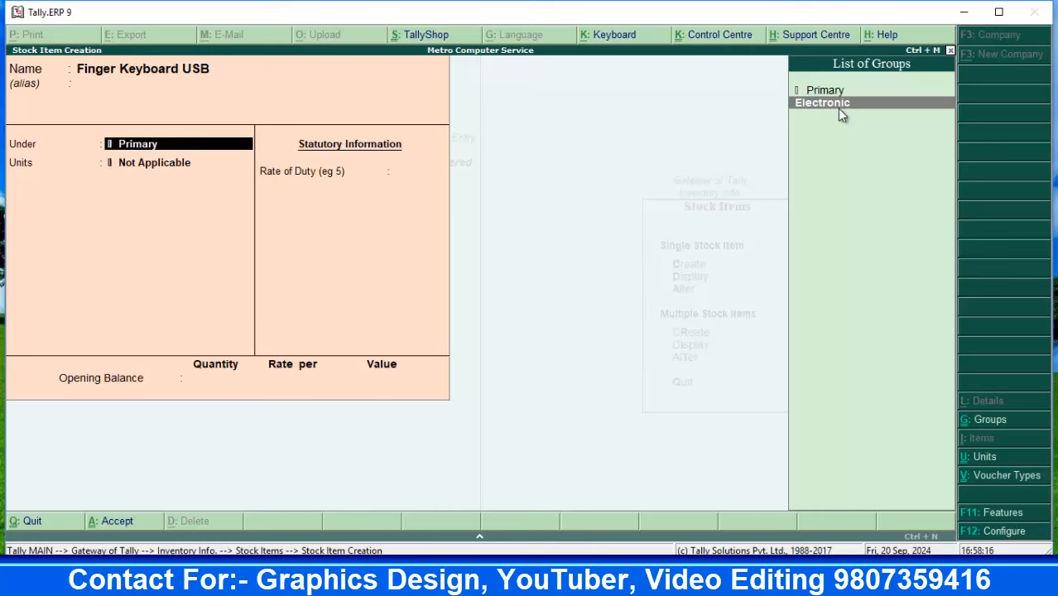
key("Return")
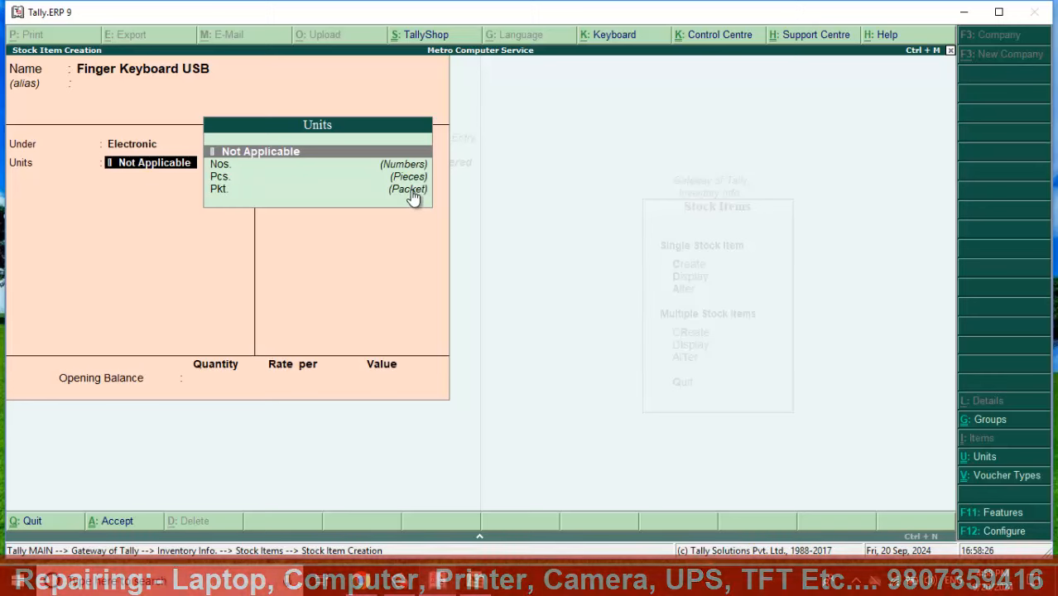
left_click(224, 177)
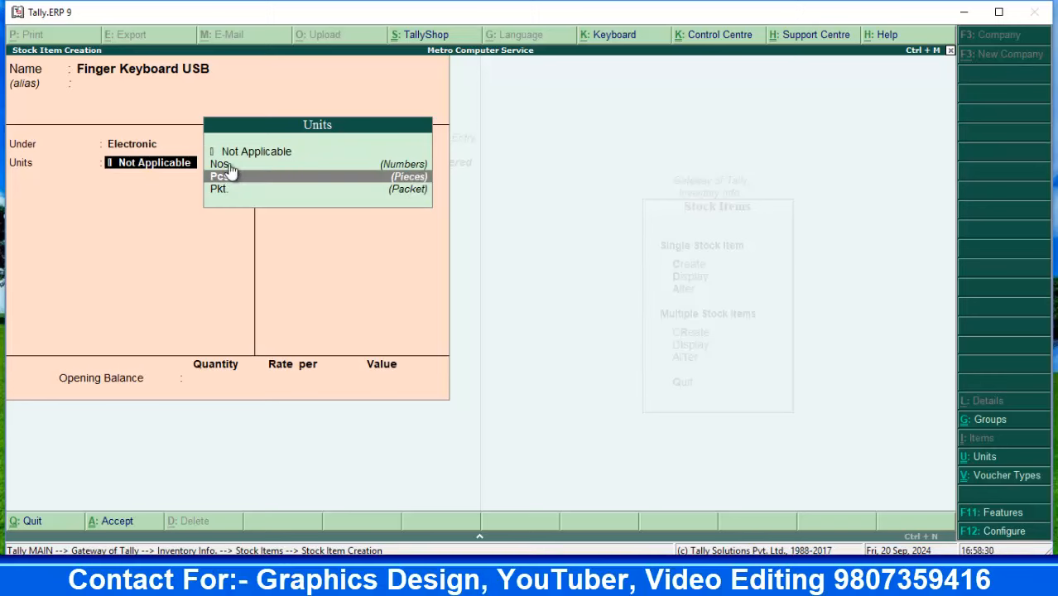
key("Return")
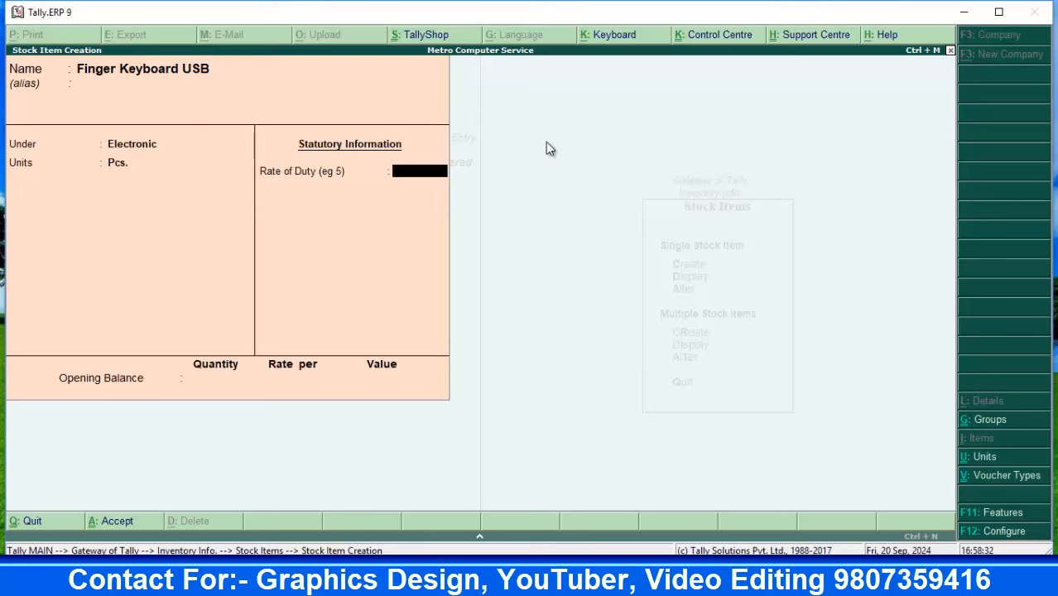
key("Return")
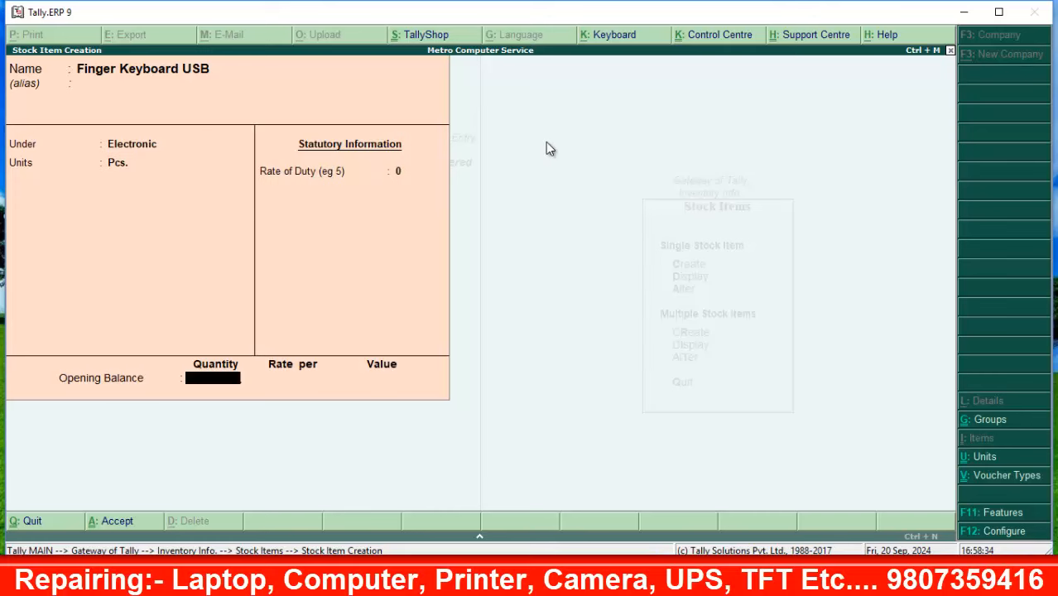
key("Return")
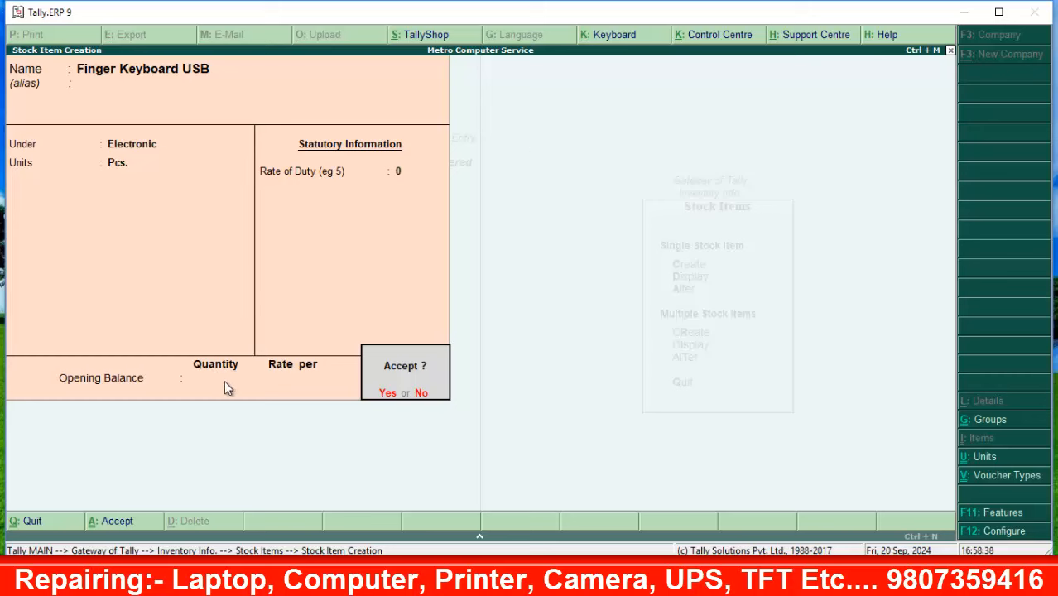
left_click(407, 399)
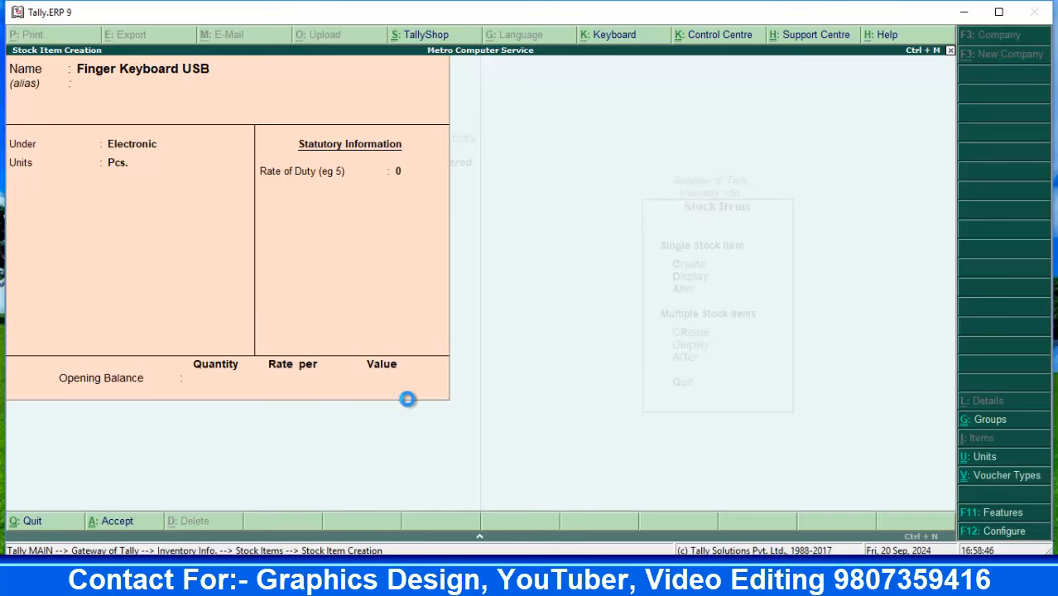